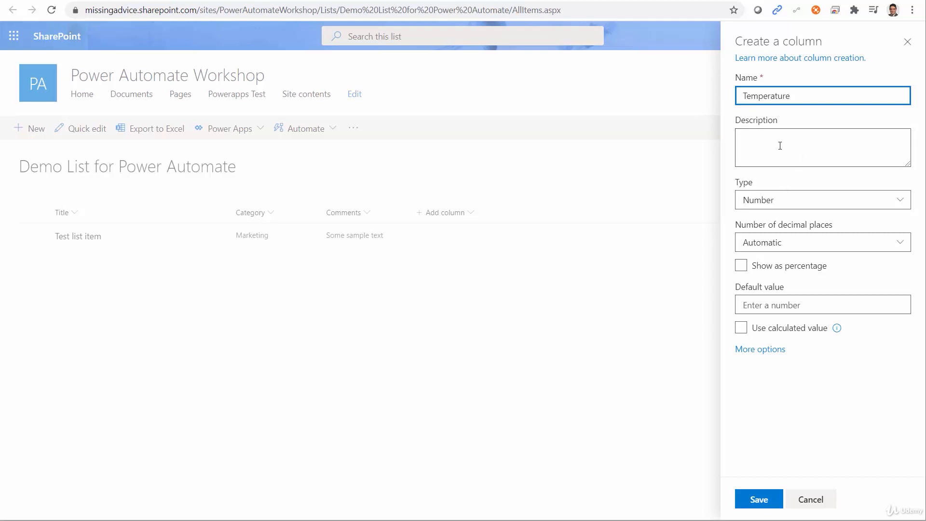
Give the new Temperature column the description "Metric", keep its type as Number, and save it
{"action": "left_click", "coordinate": [780, 143]}
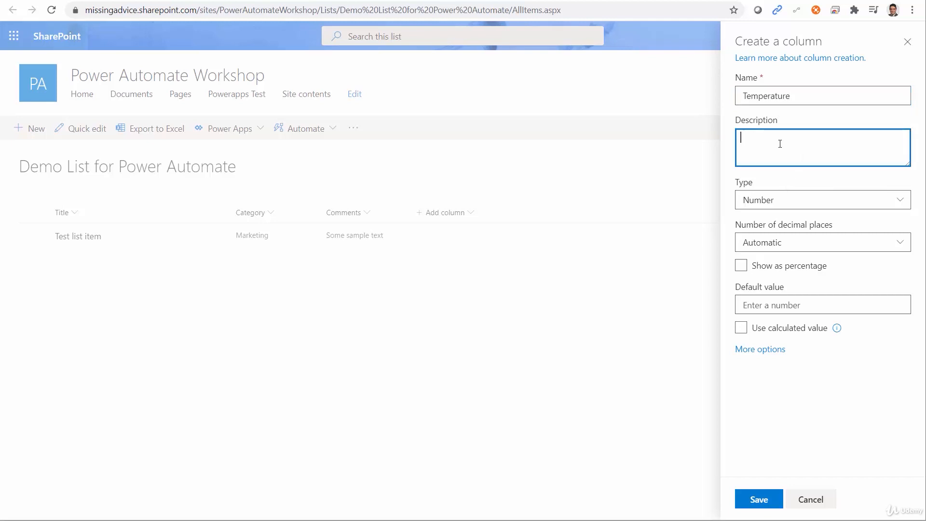
{"action": "type", "text": "Metric"}
{"action": "left_click", "coordinate": [797, 203]}
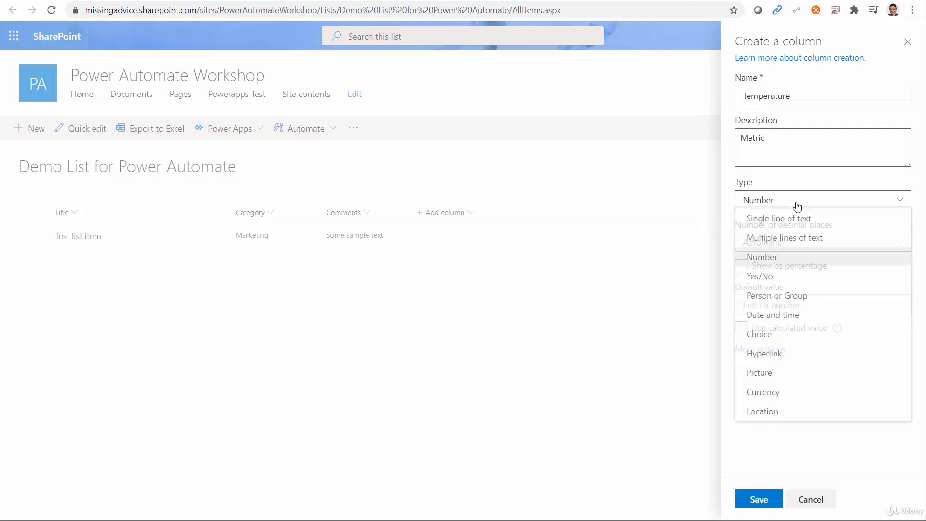
{"action": "left_click", "coordinate": [775, 263]}
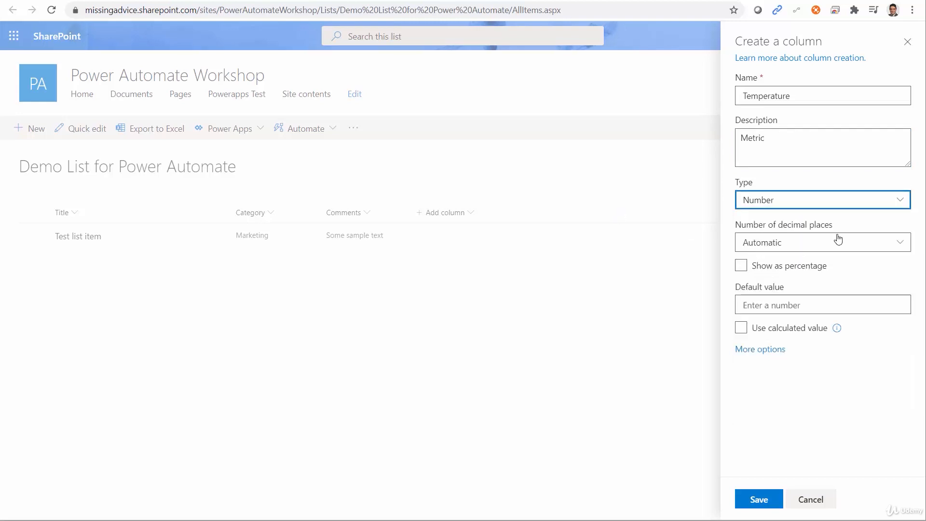
{"action": "left_click", "coordinate": [758, 503]}
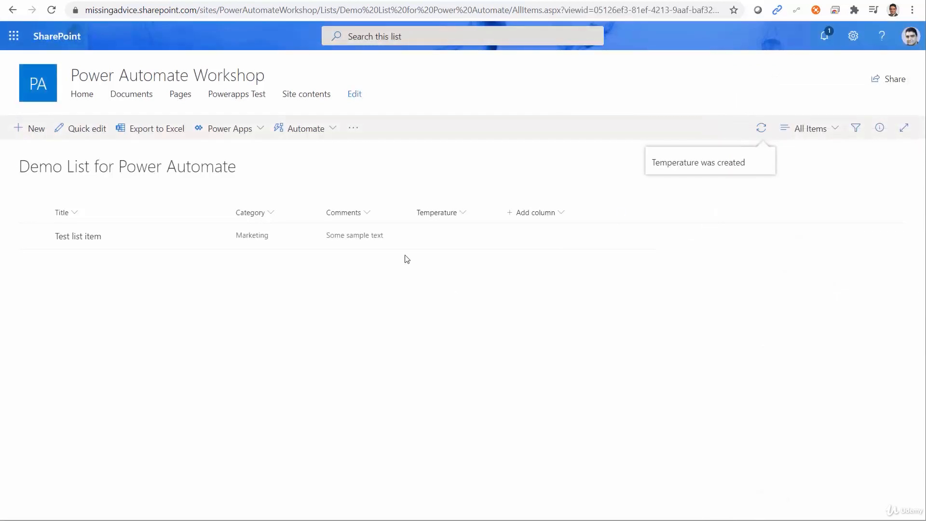
Add a column named "Wind and gust" to the list with the type Single line of text
{"action": "left_click", "coordinate": [552, 216]}
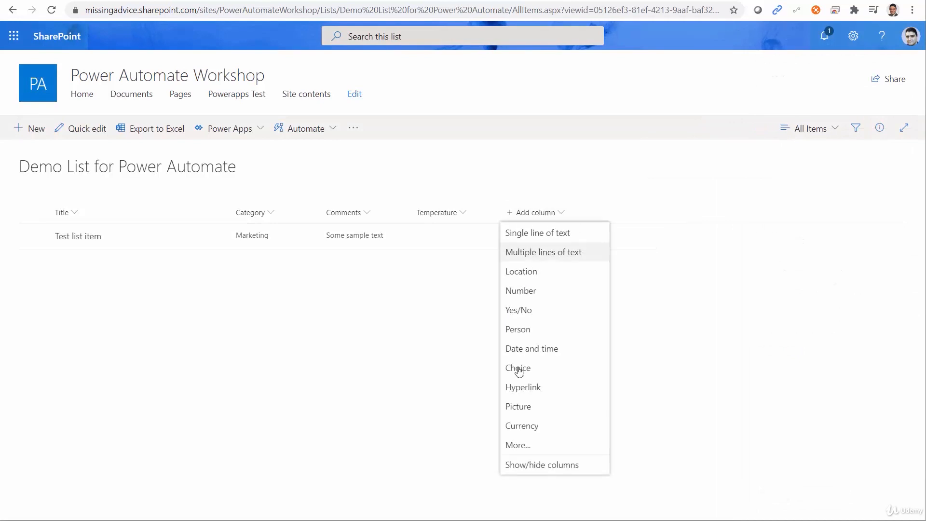
{"action": "left_click", "coordinate": [527, 292]}
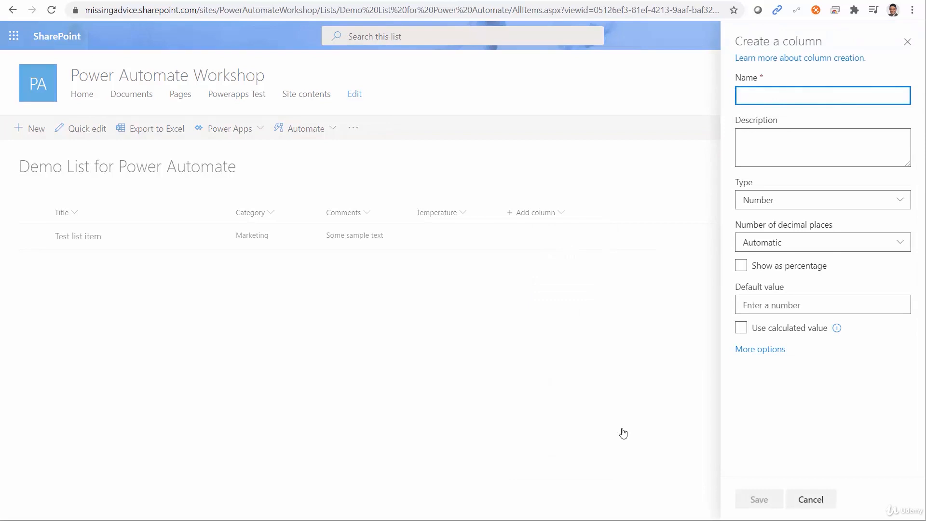
{"action": "type", "text": "Wind"}
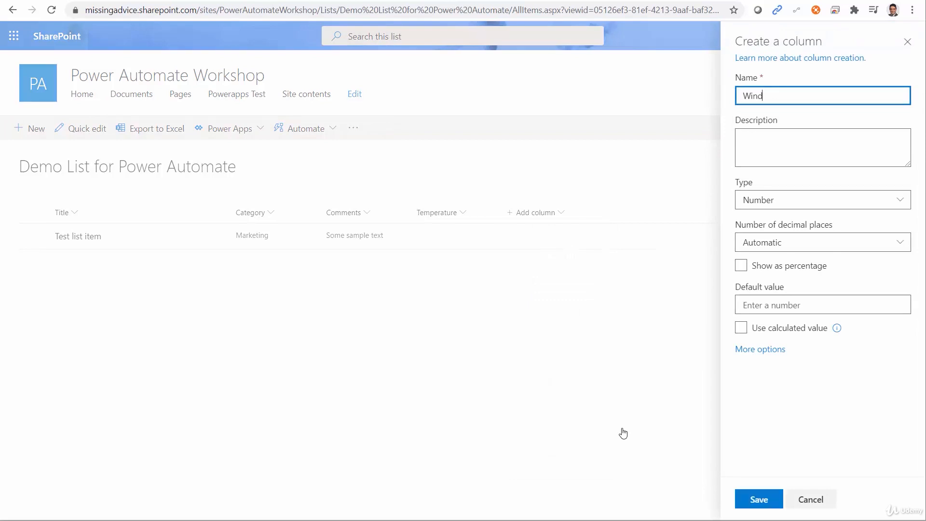
{"action": "type", "text": " and gust"}
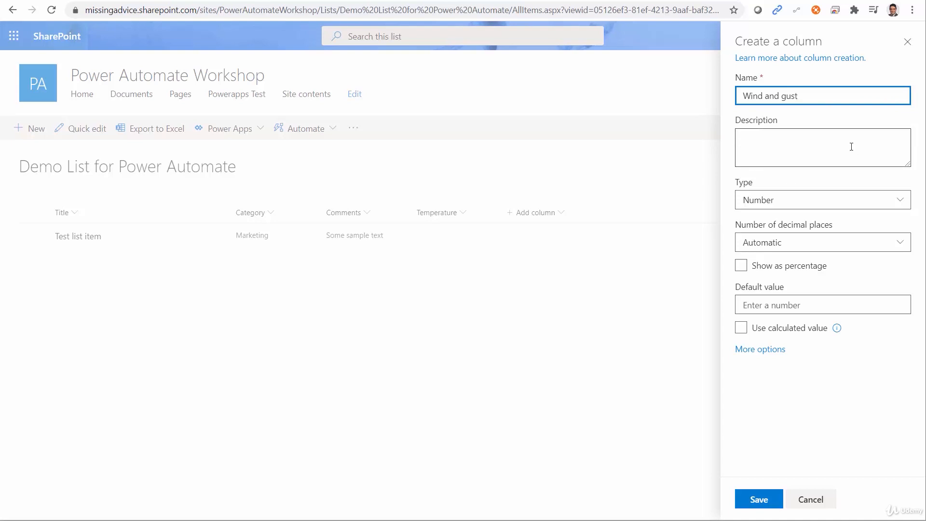
{"action": "left_click", "coordinate": [809, 207]}
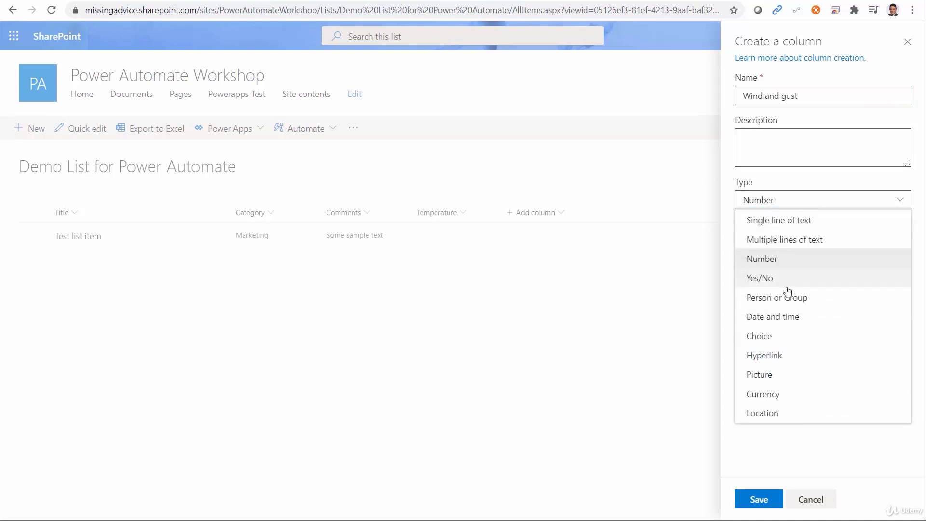
{"action": "left_click", "coordinate": [779, 225]}
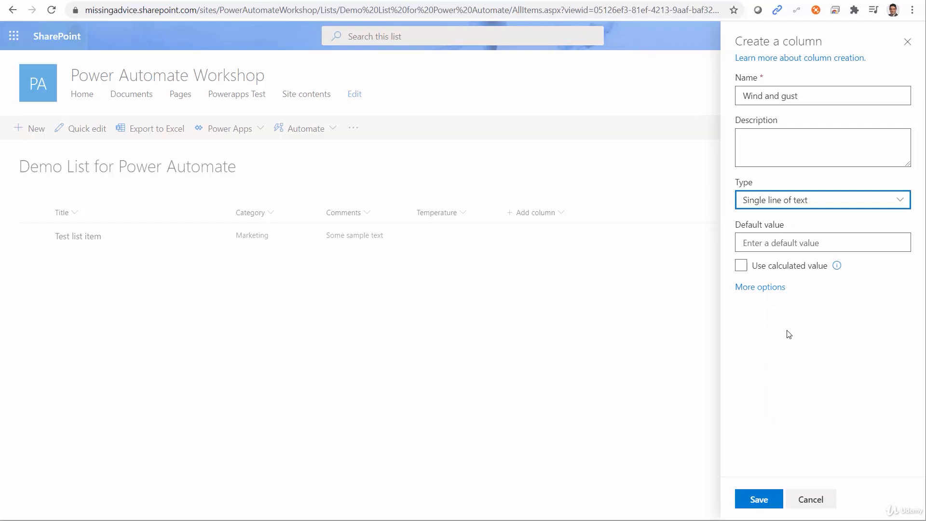
{"action": "left_click", "coordinate": [760, 500]}
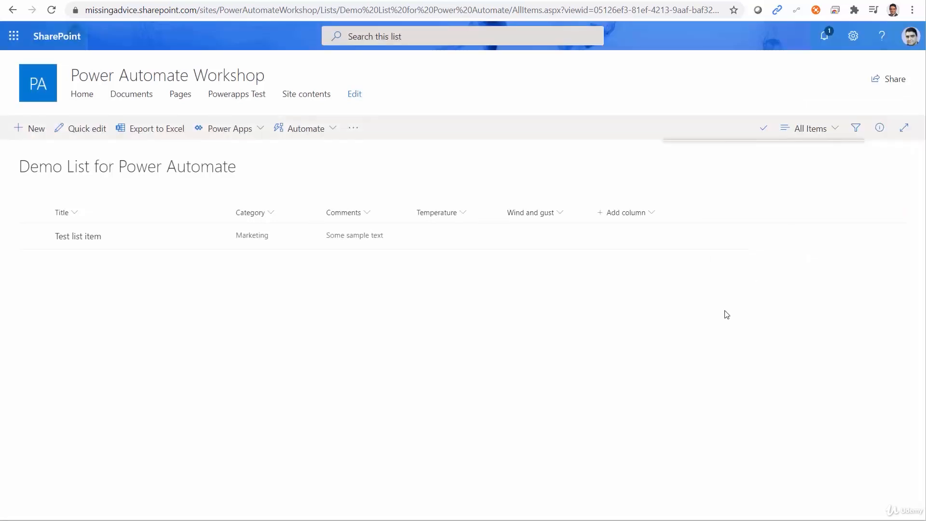
Add a Number column named "Visibility" to the list
{"action": "left_click", "coordinate": [651, 213]}
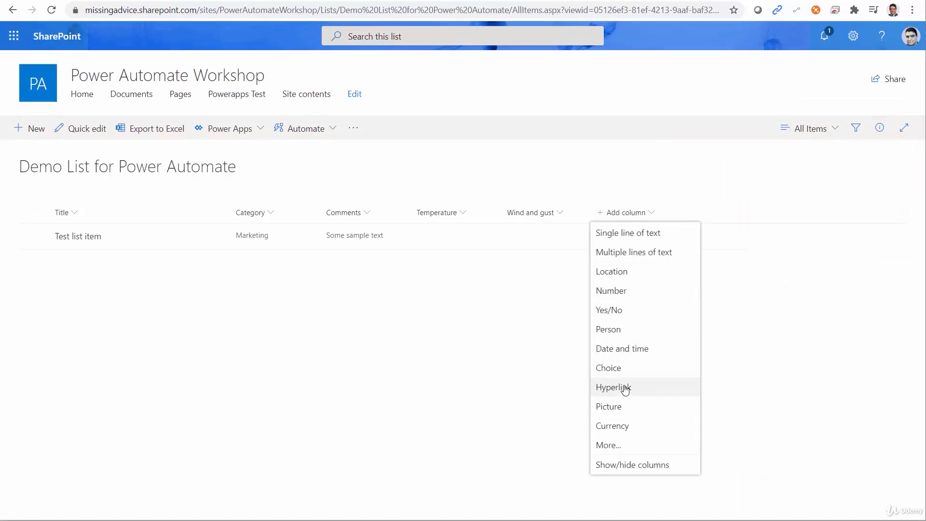
{"action": "left_click", "coordinate": [614, 291]}
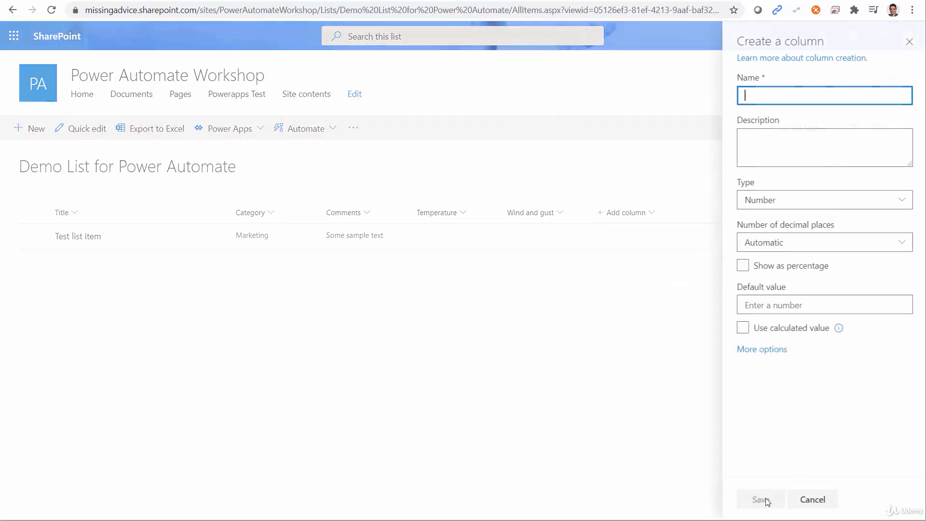
{"action": "type", "text": "Visi"}
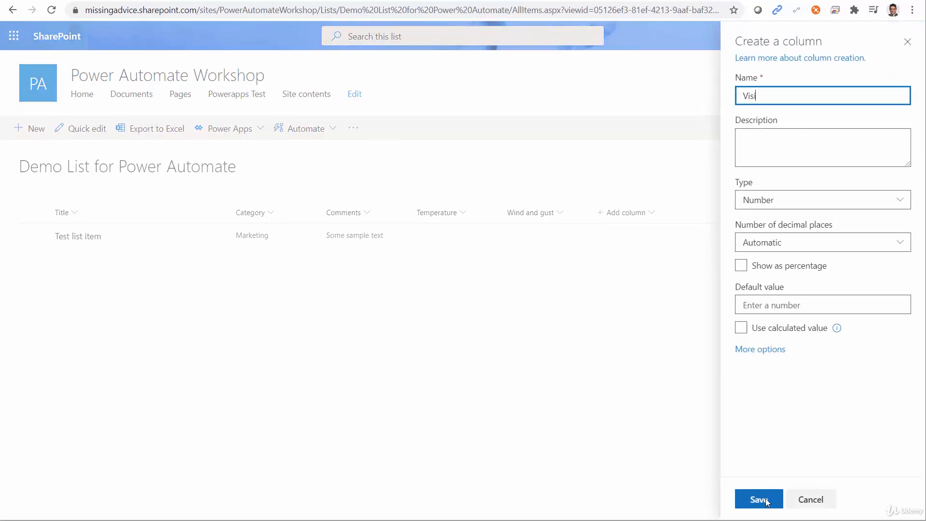
{"action": "type", "text": "bility"}
{"action": "left_click", "coordinate": [758, 501]}
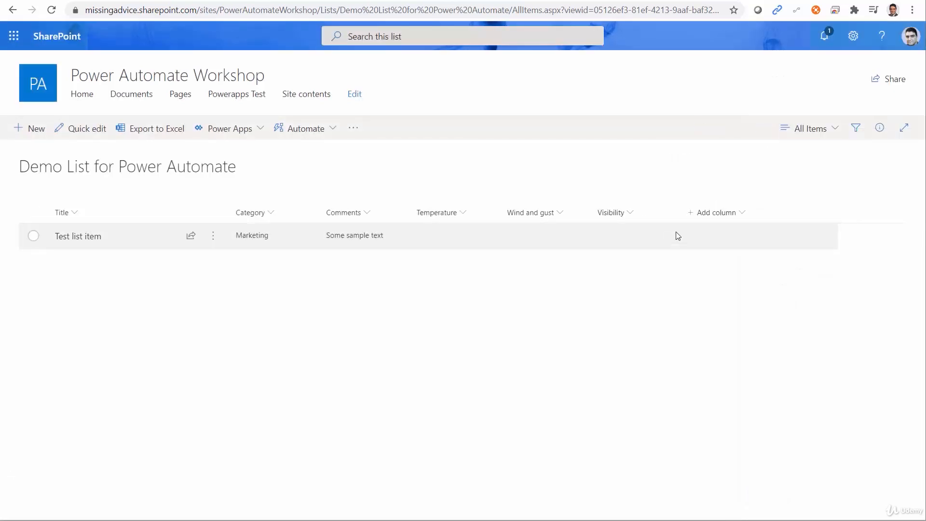
Add a Number column named "Dewpoint" to the list
{"action": "left_click", "coordinate": [732, 213]}
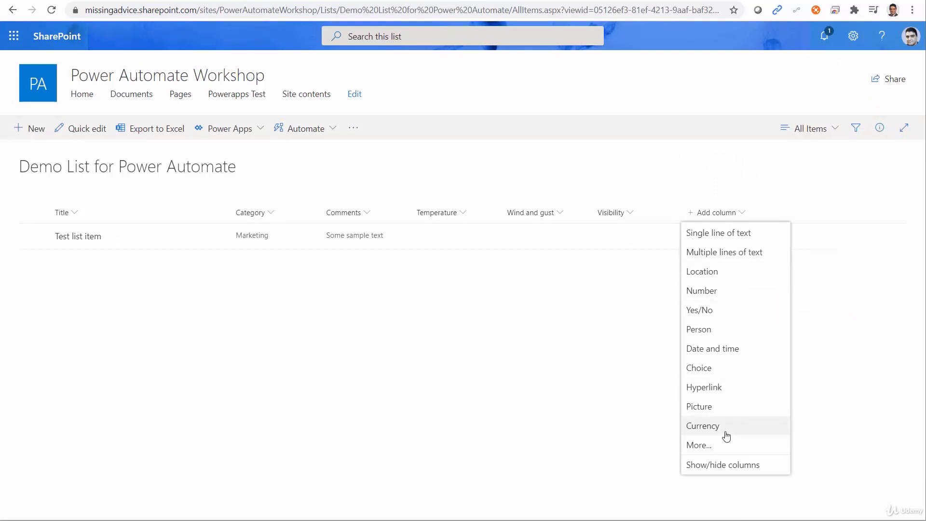
{"action": "left_click", "coordinate": [709, 291]}
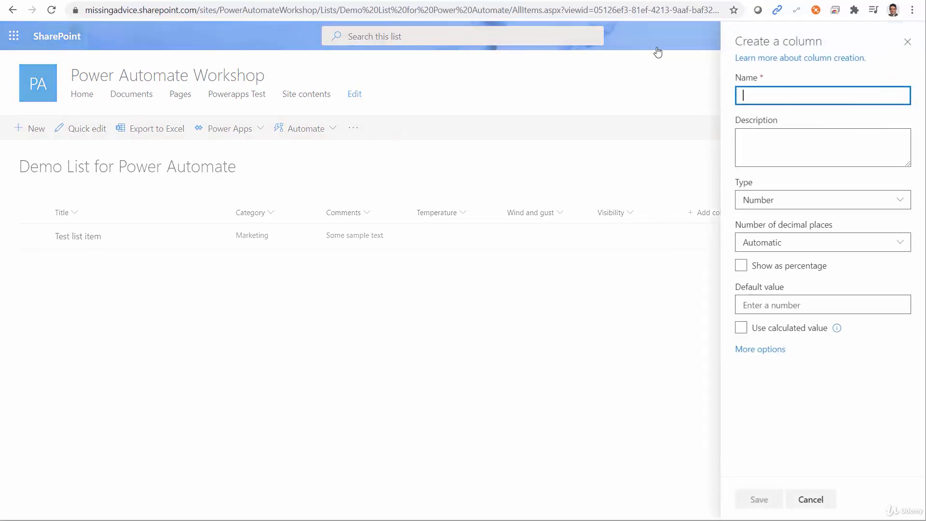
{"action": "type", "text": "Dew"}
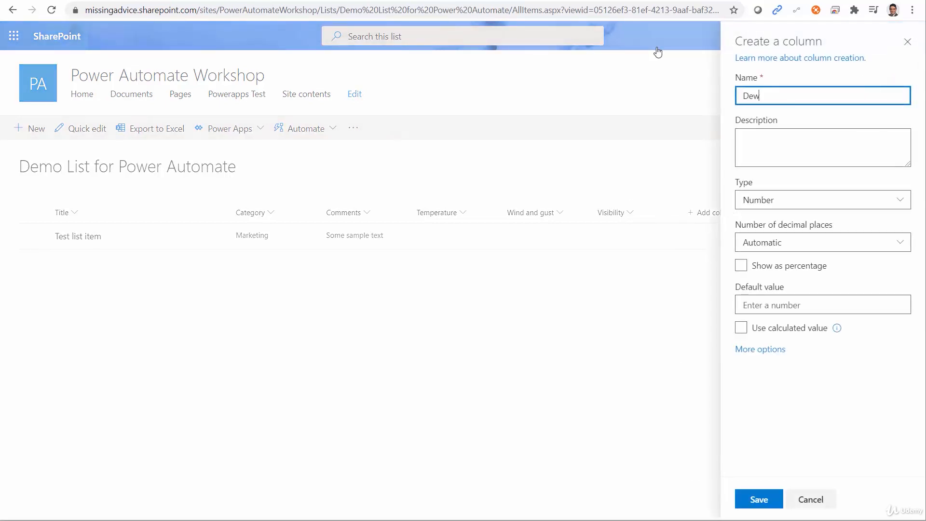
{"action": "type", "text": "point"}
{"action": "left_click", "coordinate": [756, 499]}
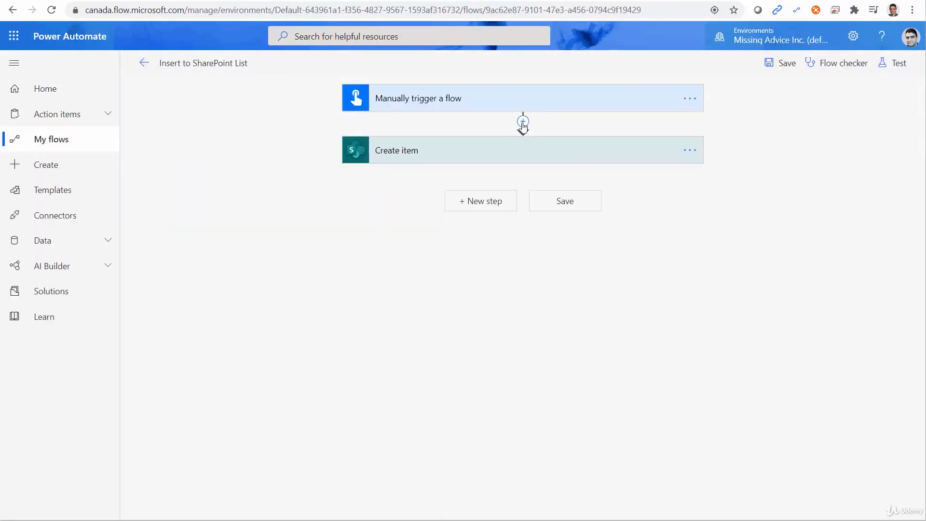
In the Power Automate flow, insert the MSN Weather action "Get current weather" between the manual trigger and Create item
{"action": "left_click", "coordinate": [523, 127]}
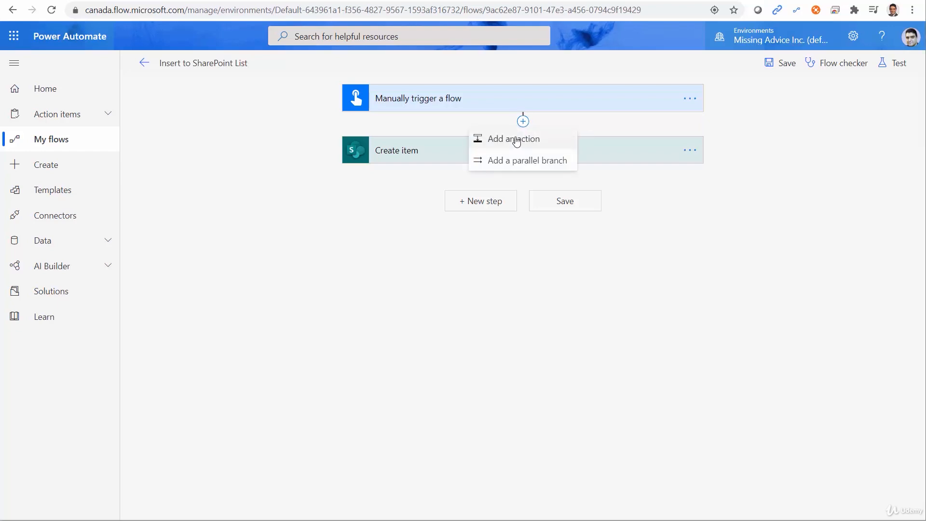
{"action": "left_click", "coordinate": [528, 138]}
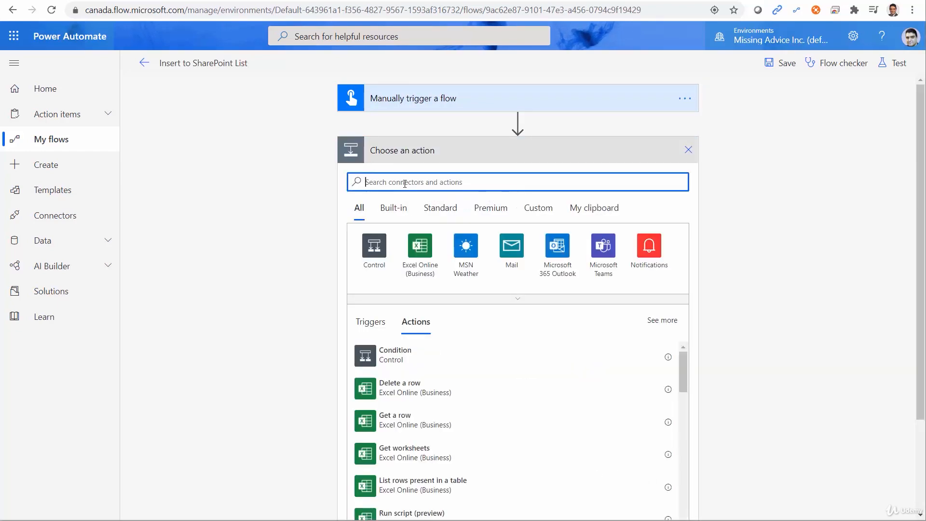
{"action": "type", "text": "Weather"}
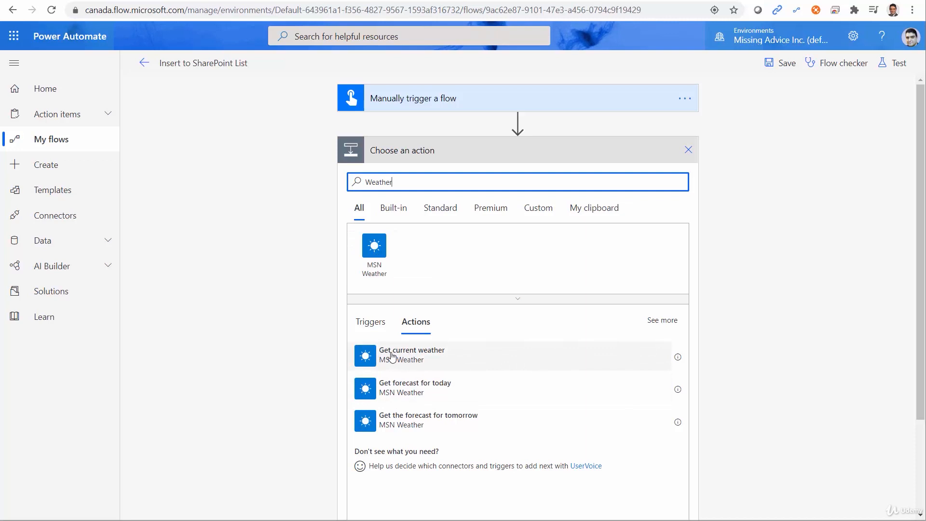
{"action": "left_click", "coordinate": [371, 359]}
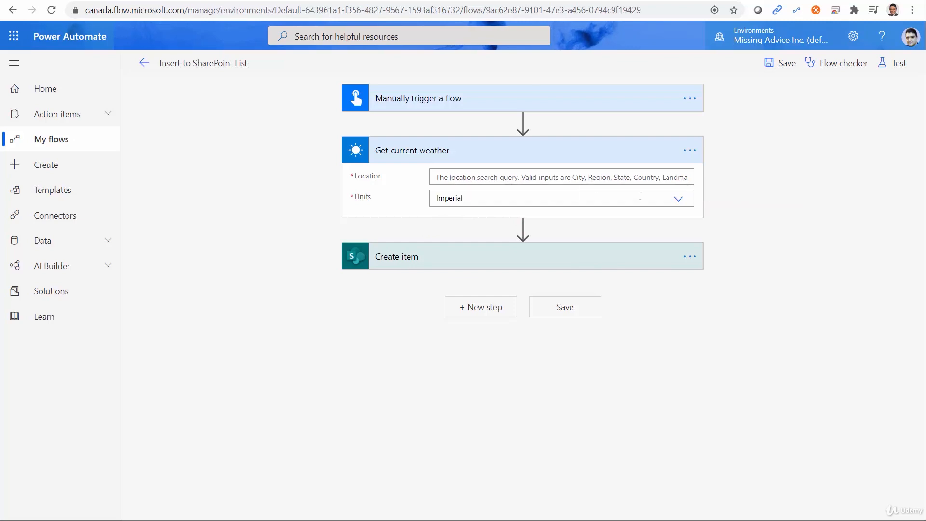
Set the weather action's location to the trigger's Latitude and Longitude values and its units to Metric
{"action": "left_click", "coordinate": [465, 178]}
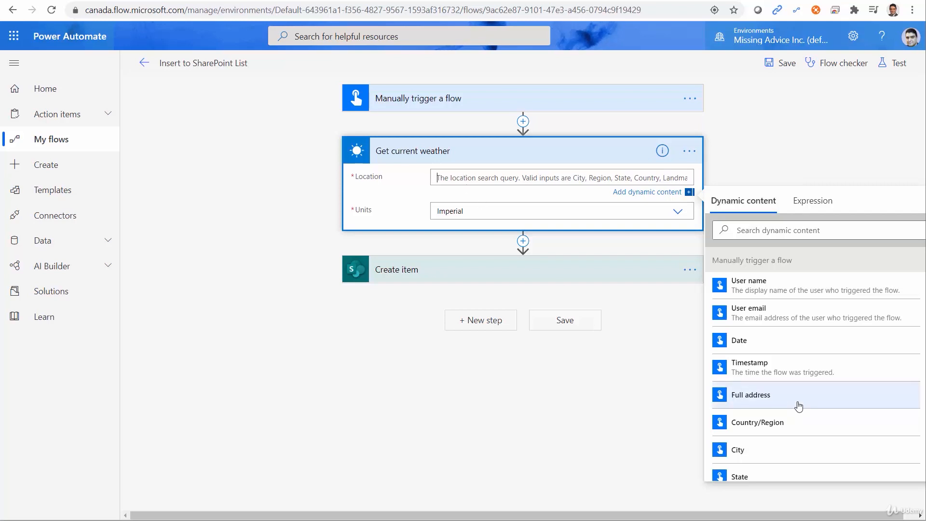
{"action": "scroll", "coordinate": [799, 407], "scroll_direction": "down", "scroll_amount": 3}
{"action": "left_click", "coordinate": [765, 466]}
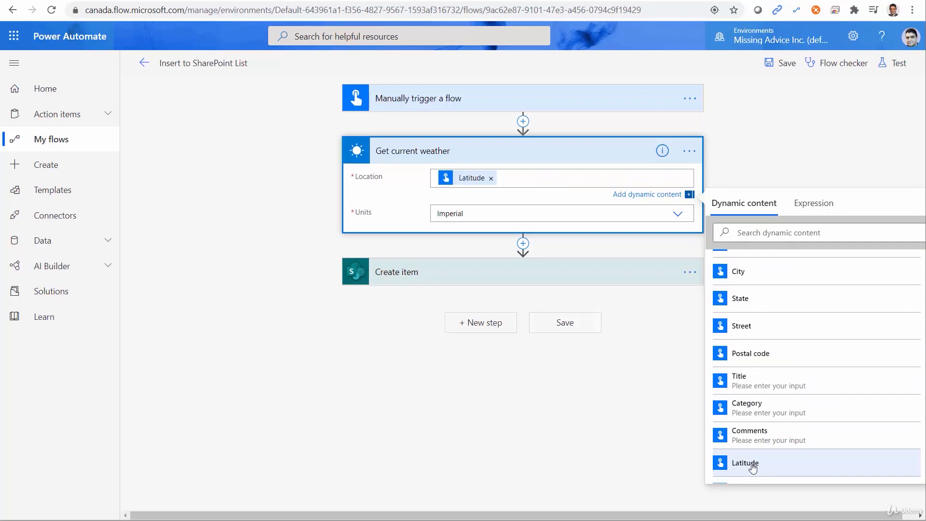
{"action": "scroll", "coordinate": [753, 467], "scroll_direction": "down", "scroll_amount": 1}
{"action": "left_click", "coordinate": [749, 472]}
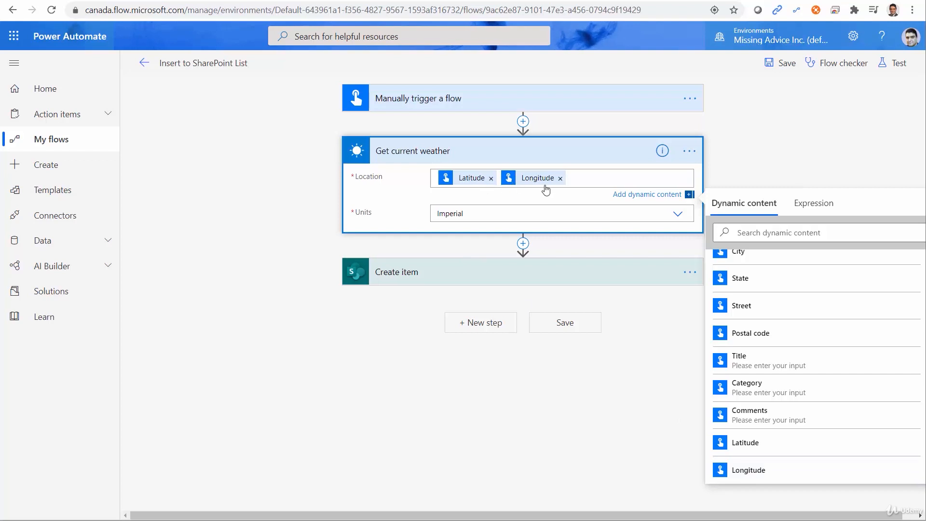
{"action": "left_click", "coordinate": [487, 219]}
{"action": "left_click", "coordinate": [460, 239]}
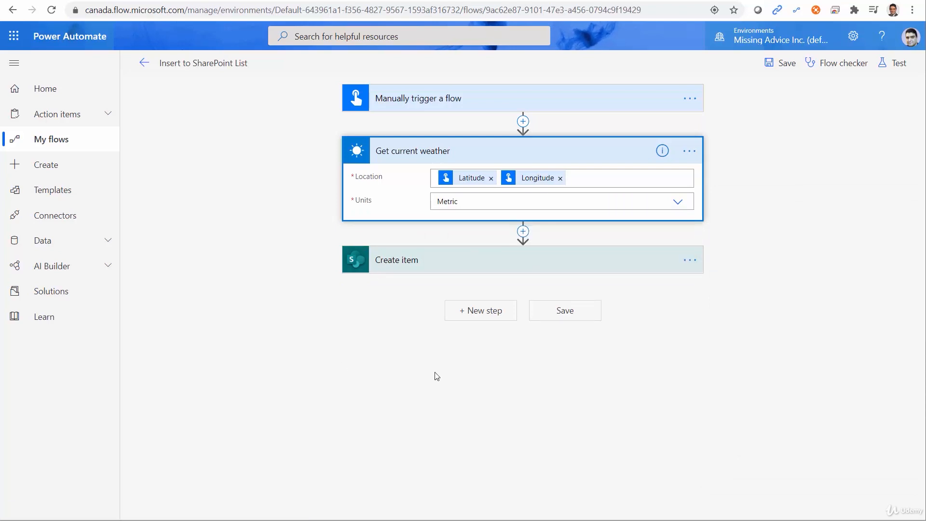
Fill the Temperature field of the Create item action with the Temperature value from Get current weather
{"action": "left_click", "coordinate": [433, 267]}
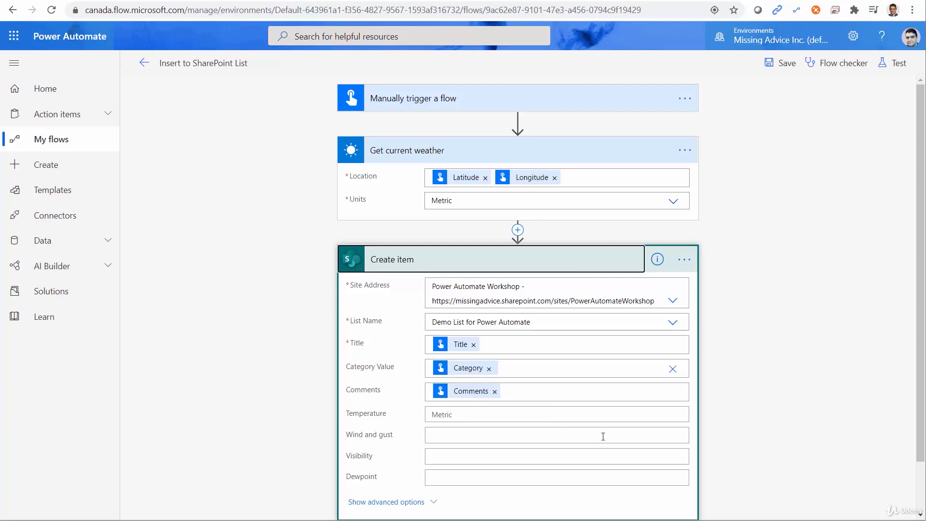
{"action": "left_click", "coordinate": [453, 414]}
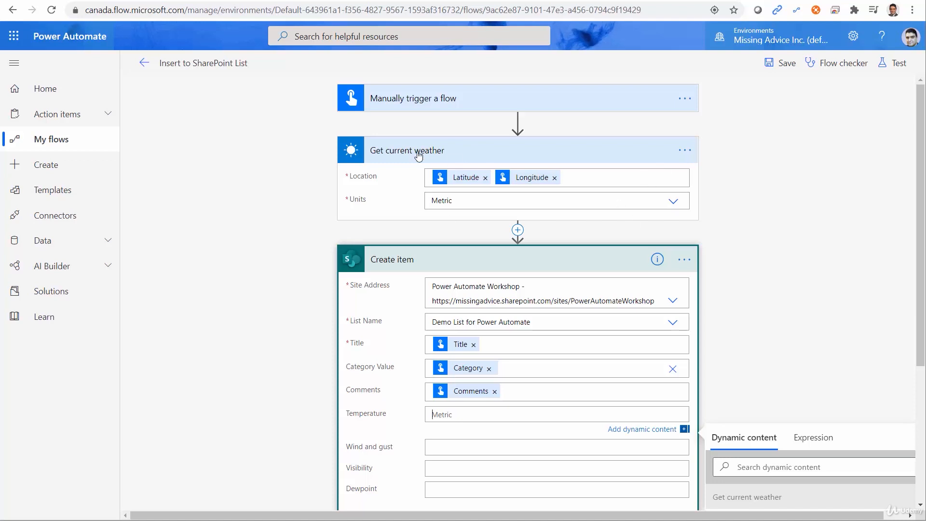
{"action": "scroll", "coordinate": [912, 306], "scroll_direction": "down", "scroll_amount": 3}
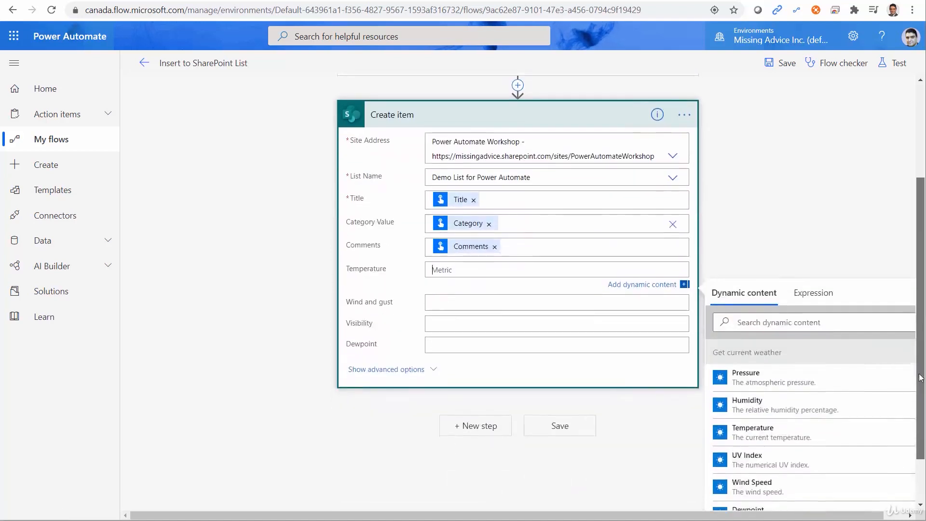
{"action": "left_click", "coordinate": [818, 316]}
{"action": "type", "text": "Temp"}
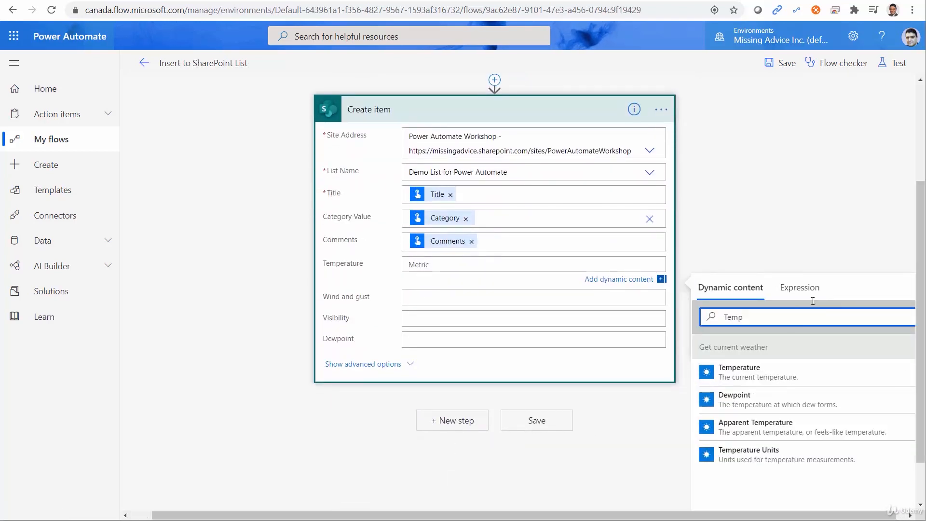
{"action": "left_click", "coordinate": [775, 377]}
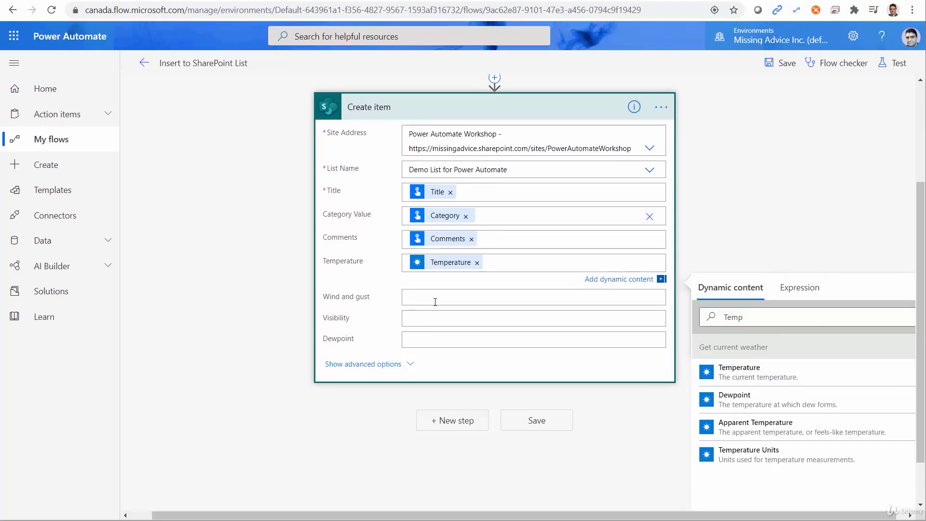
Fill the Wind and gust field of Create item with Wind Speed, a hyphen, Wind Gust Speed, and Wind Direction in parentheses
{"action": "left_click", "coordinate": [781, 350]}
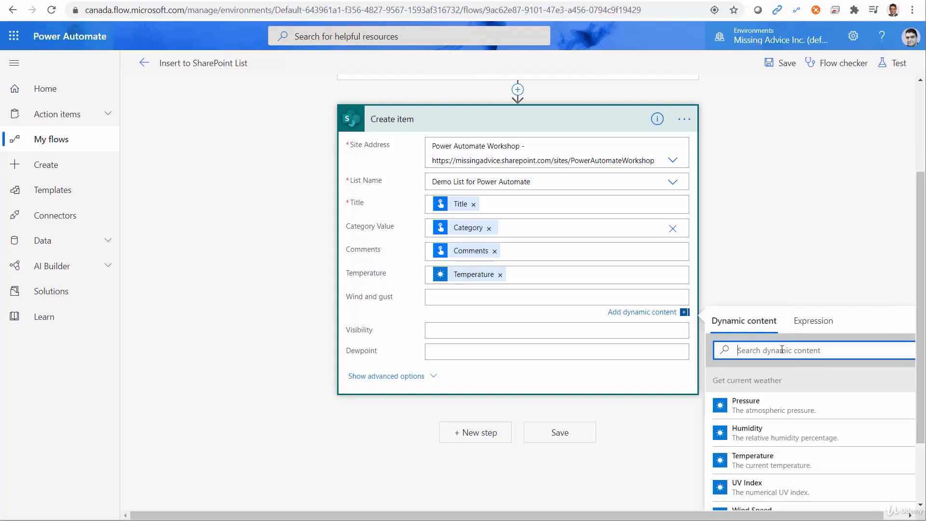
{"action": "type", "text": "Wind"}
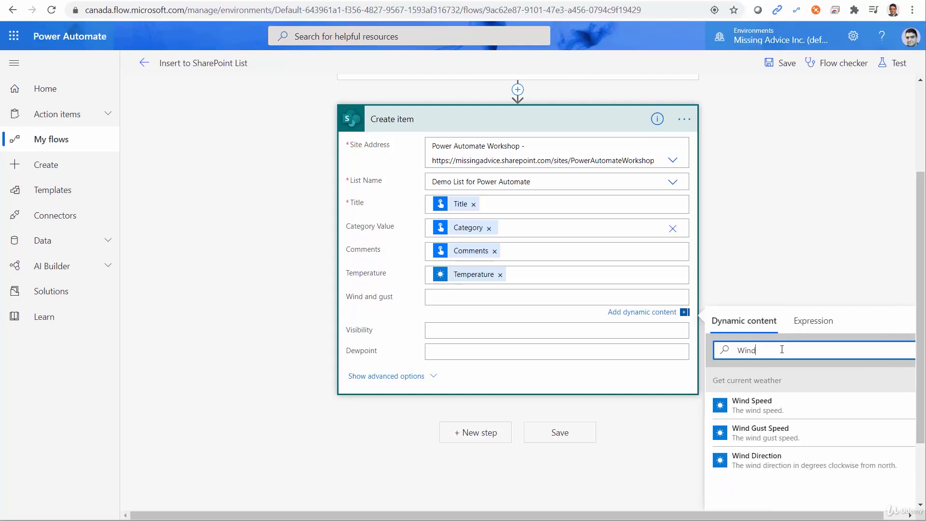
{"action": "left_click", "coordinate": [776, 410]}
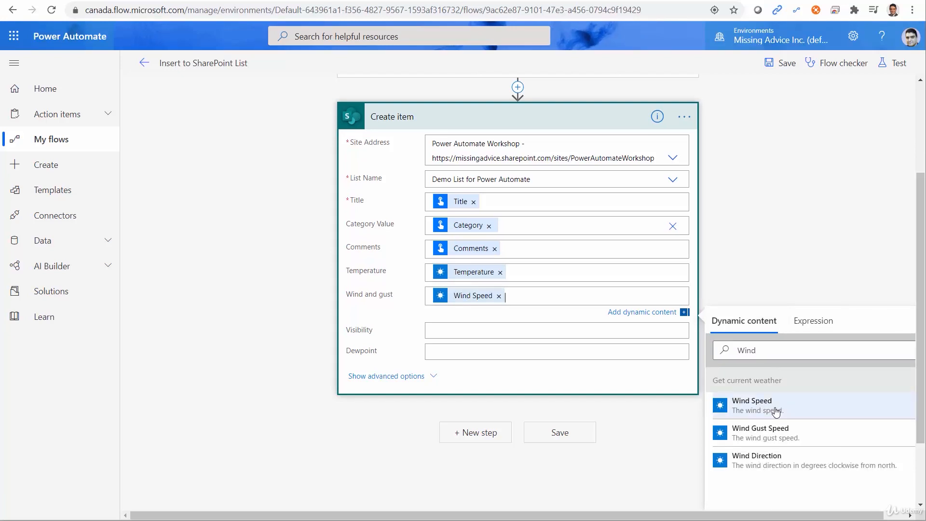
{"action": "type", "text": "-"}
{"action": "left_click", "coordinate": [785, 442]}
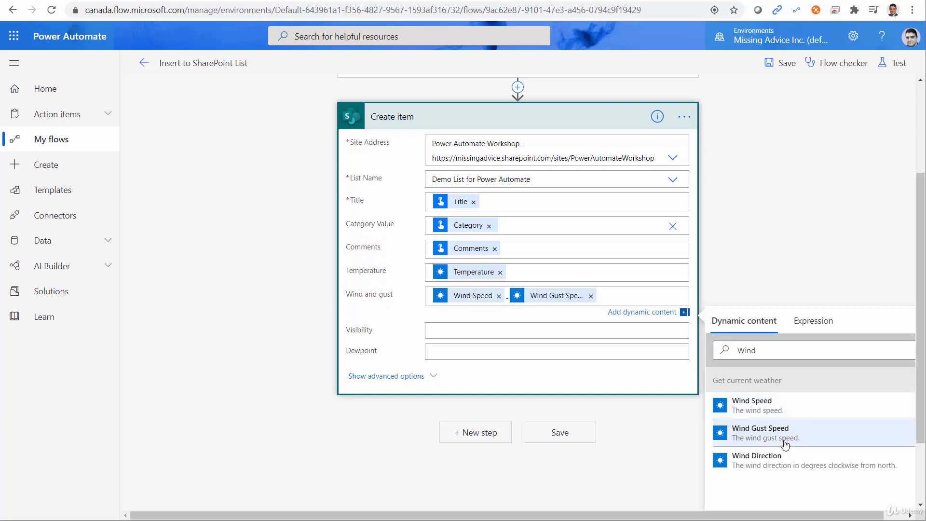
{"action": "type", "text": "()"}
{"action": "key", "text": "Left"}
{"action": "left_click", "coordinate": [799, 456]}
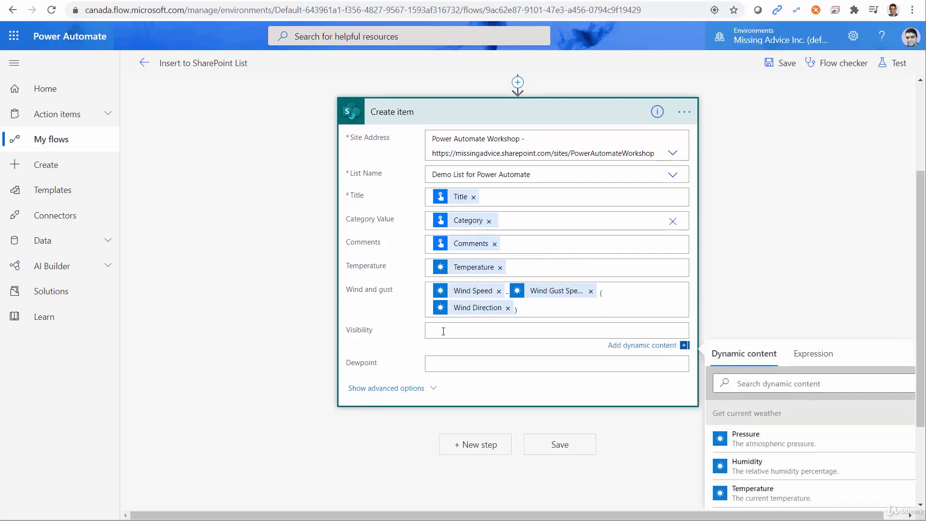
Fill the Visibility field of the Create item action with the Visibility Distance value from Get current weather
{"action": "left_click", "coordinate": [764, 383]}
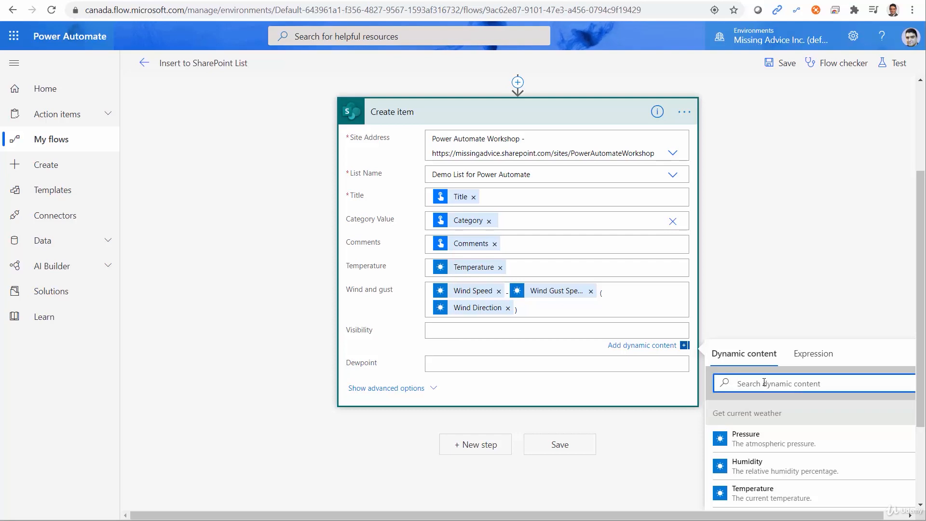
{"action": "type", "text": "Visi"}
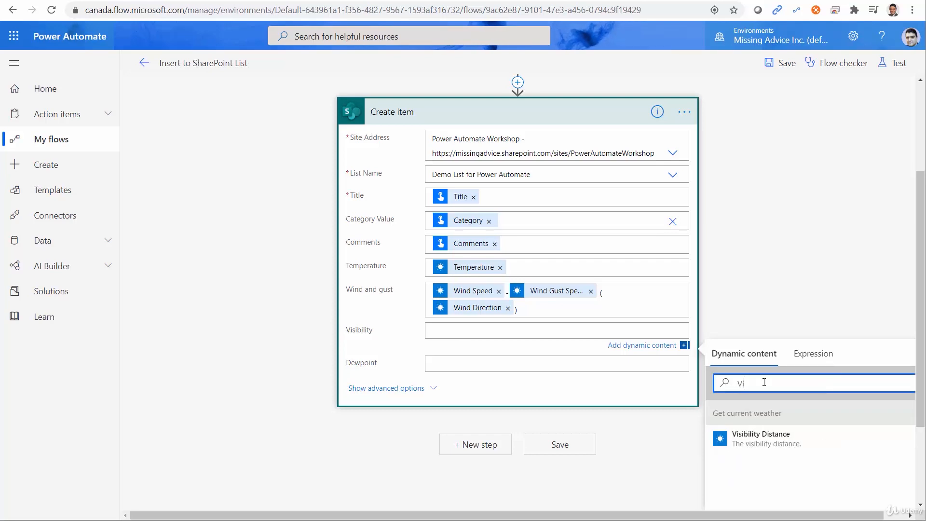
{"action": "left_click", "coordinate": [753, 438]}
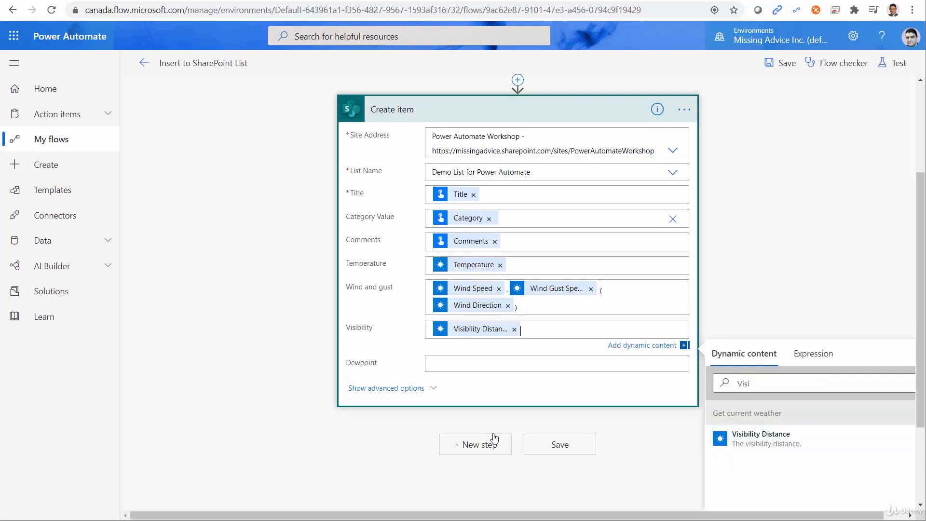
Fill the Dewpoint field of the Create item action with the Dewpoint value from Get current weather
{"action": "left_click", "coordinate": [434, 364]}
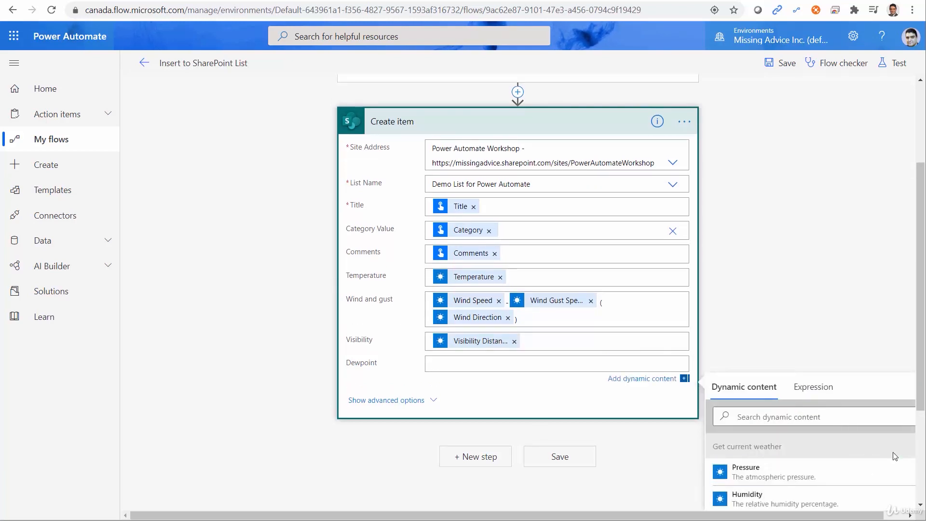
{"action": "left_click", "coordinate": [800, 416]}
{"action": "type", "text": "Dwew"}
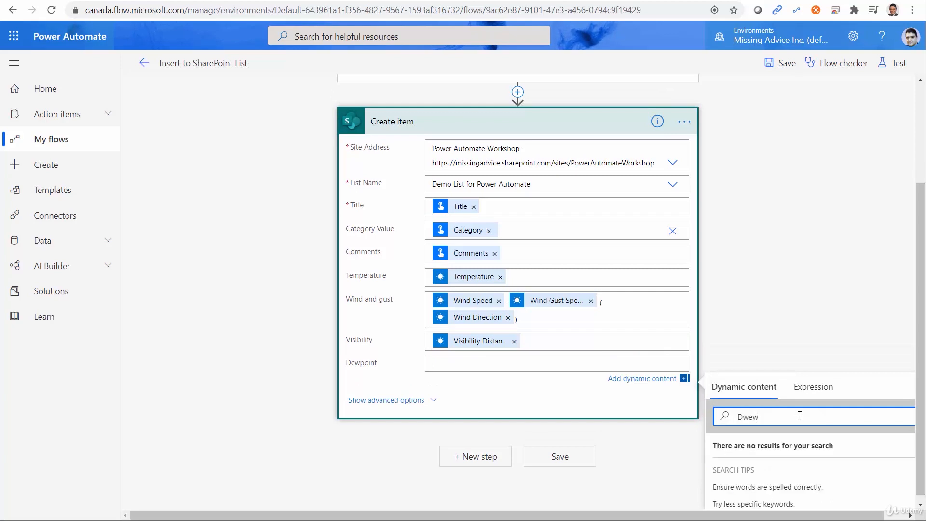
{"action": "key", "text": "BackSpace"}
{"action": "key", "text": "BackSpace"}
{"action": "type", "text": "e"}
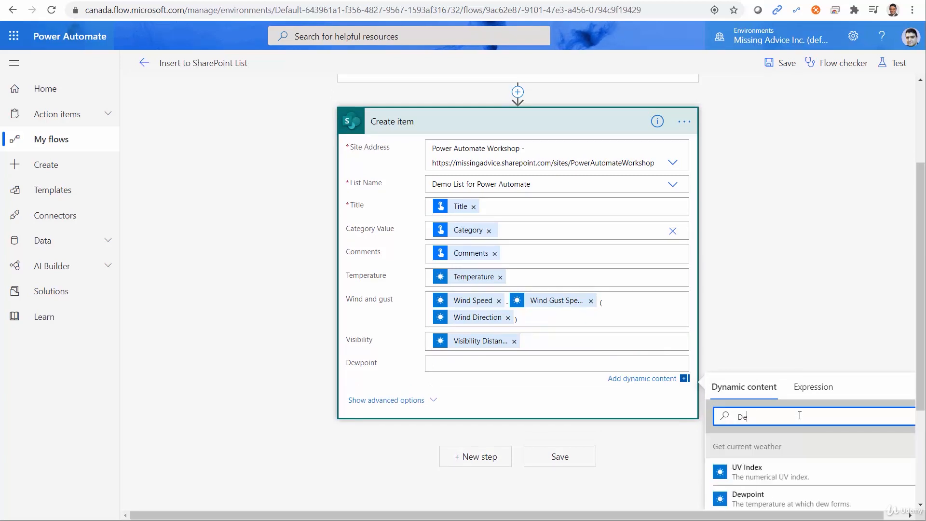
{"action": "left_click", "coordinate": [774, 497]}
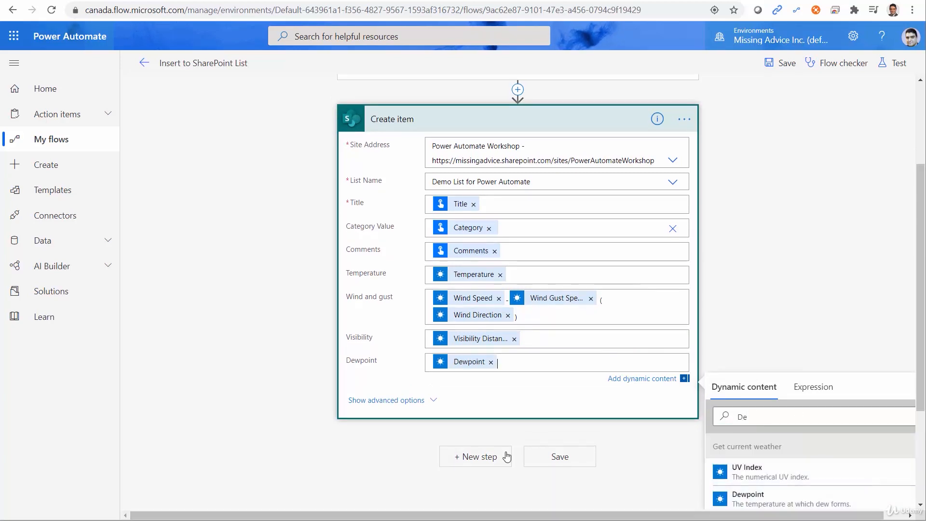
Save the flow and start a test in which the trigger action is performed manually
{"action": "left_click", "coordinate": [573, 456]}
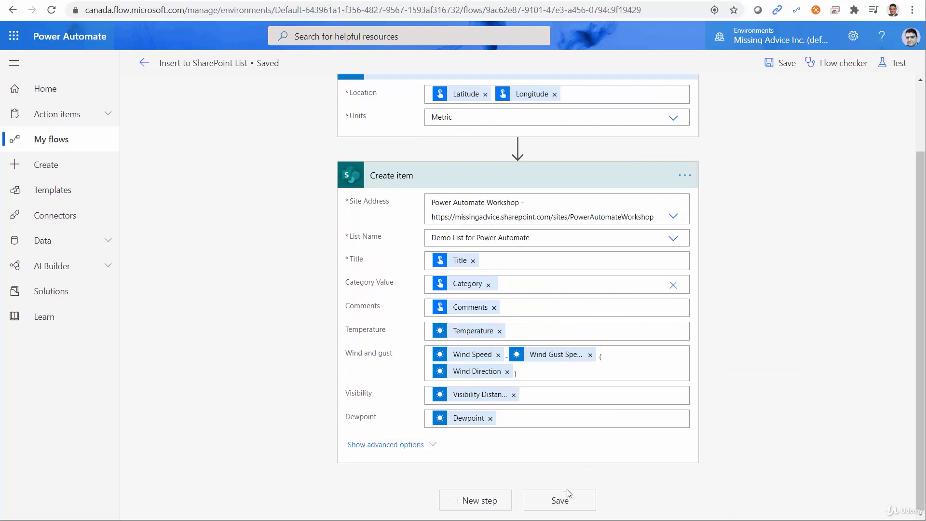
{"action": "left_click", "coordinate": [562, 503]}
{"action": "left_click", "coordinate": [894, 65]}
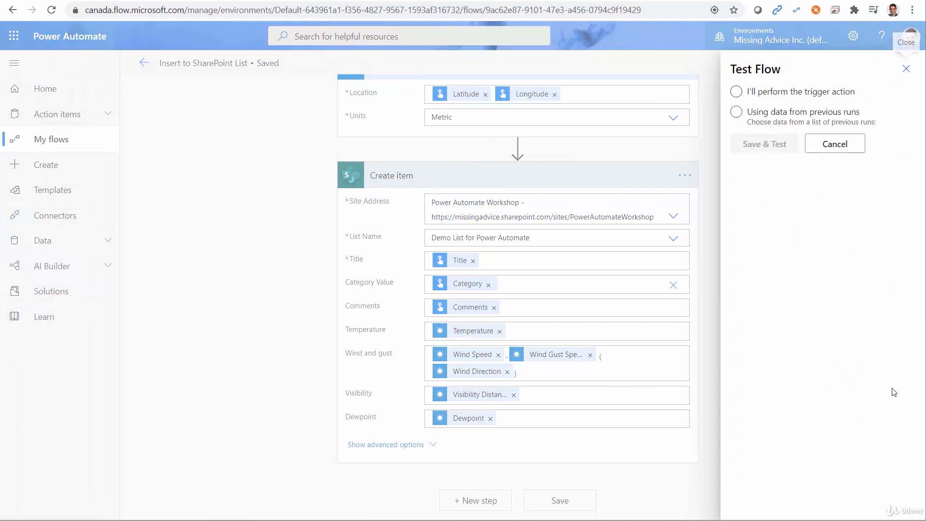
{"action": "left_click", "coordinate": [751, 99]}
{"action": "left_click", "coordinate": [753, 144]}
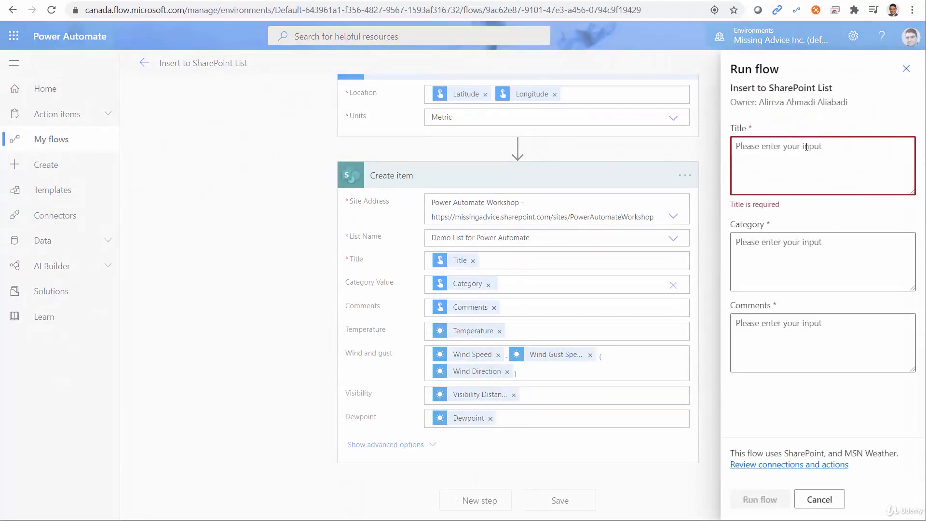
Enter "Sample drone log" as the Title and "Test" as the Category for the test run
{"action": "left_click", "coordinate": [806, 146]}
{"action": "type", "text": "Samplw"}
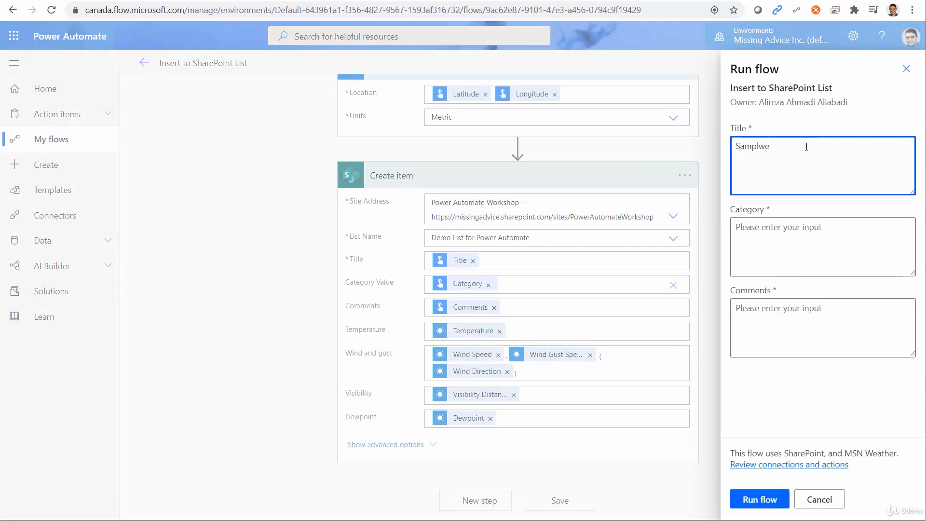
{"action": "key", "text": "BackSpace"}
{"action": "type", "text": "e drone log"}
{"action": "left_click", "coordinate": [813, 254]}
{"action": "type", "text": "Te"}
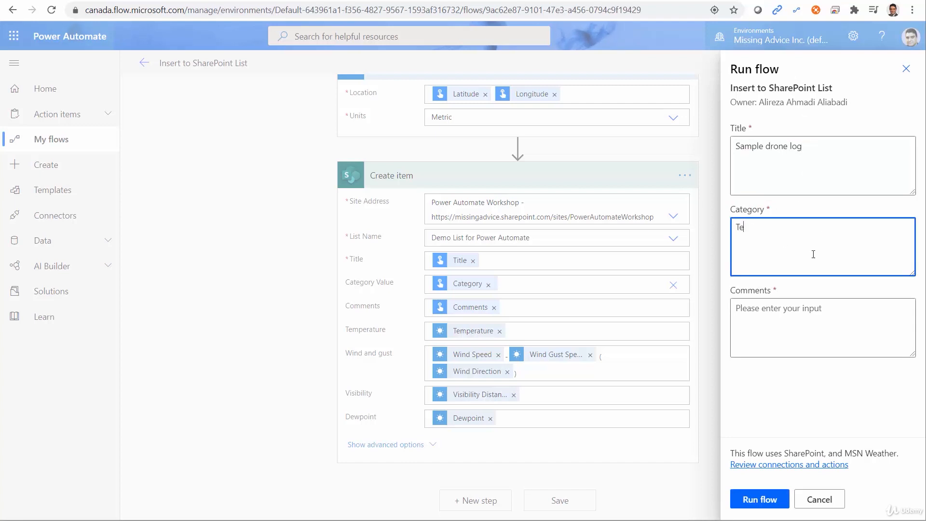
Enter the comment "This flight is for XYZ mission", run the flow and close the run confirmation
{"action": "left_click", "coordinate": [811, 333]}
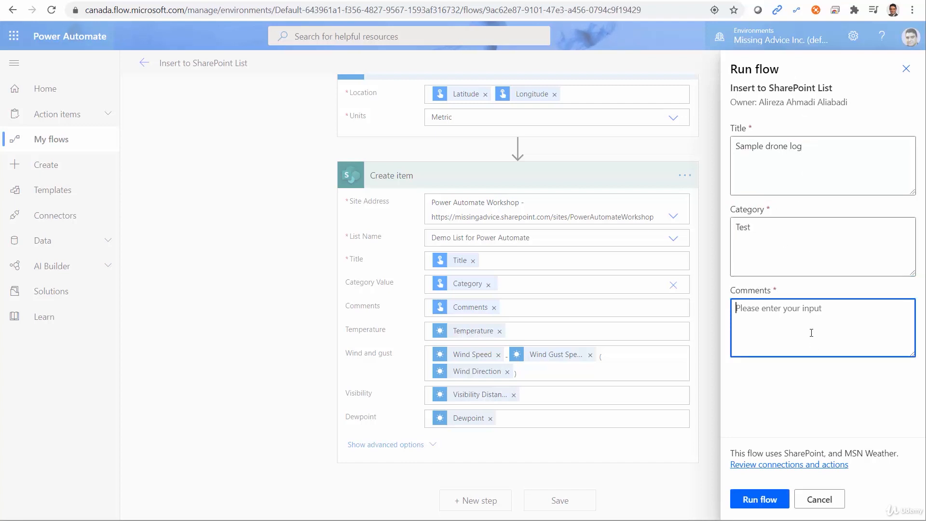
{"action": "type", "text": "This froght is for XYZ "}
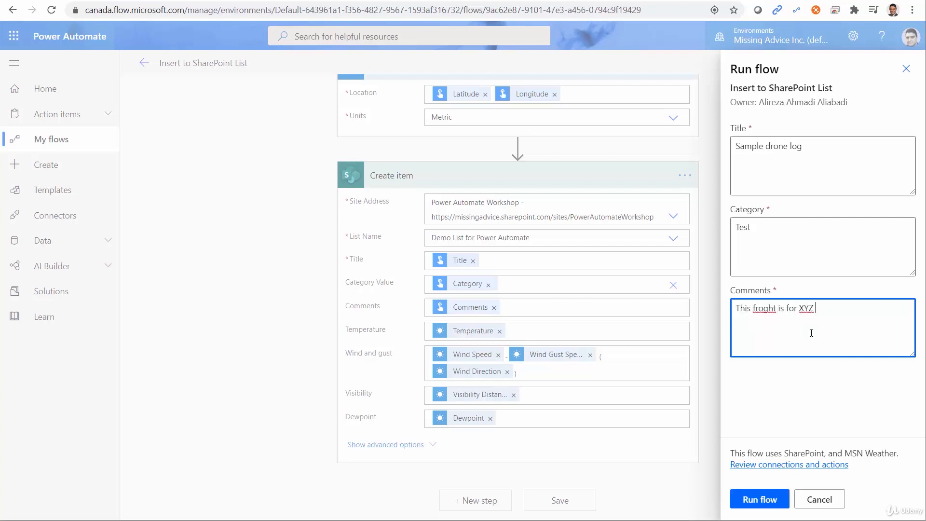
{"action": "type", "text": "mission"}
{"action": "key", "text": "shift+Right"}
{"action": "key", "text": "shift+Right"}
{"action": "type", "text": "li"}
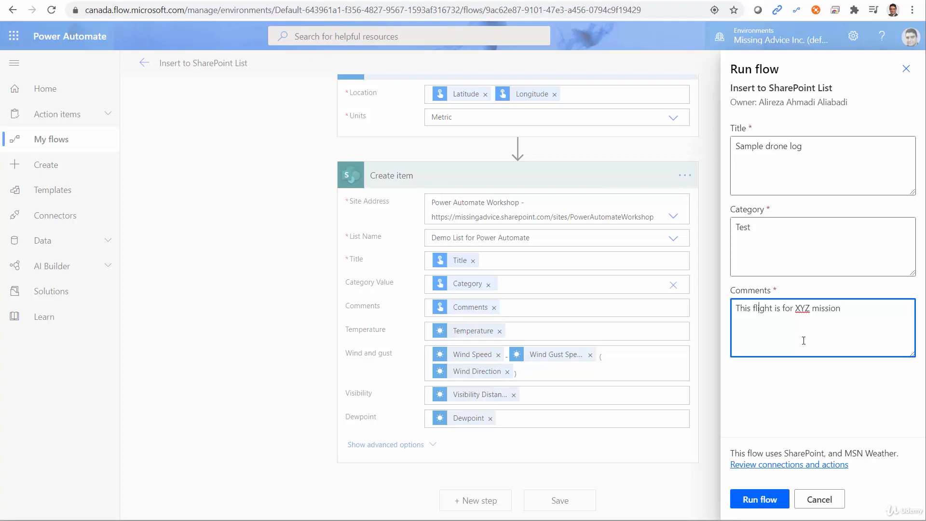
{"action": "left_click", "coordinate": [755, 501]}
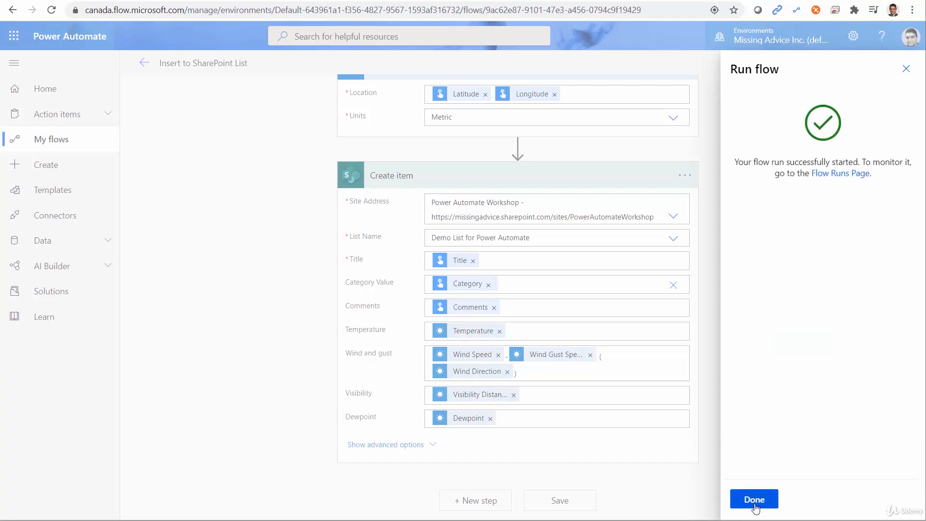
{"action": "left_click", "coordinate": [739, 500]}
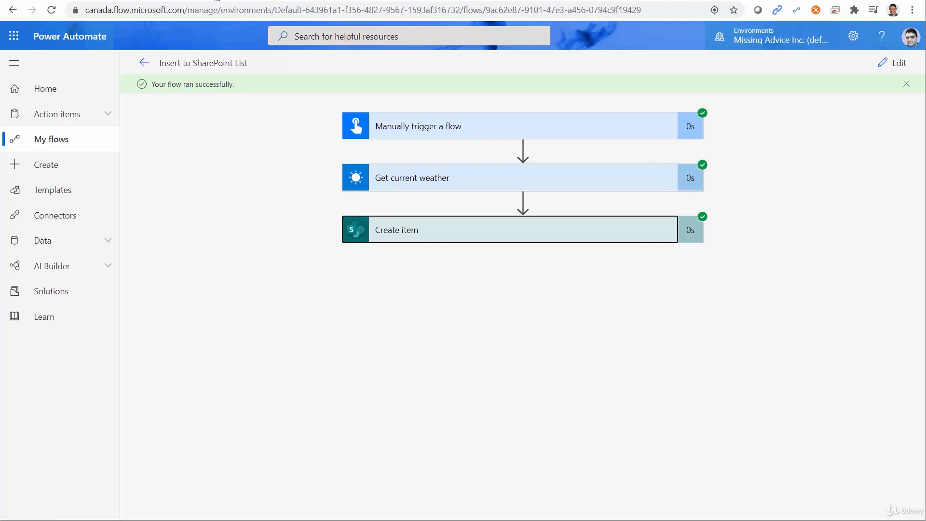
Switch to the SharePoint list, reload it, and open the "Sample drone log" item to check its weather fields
{"action": "left_click", "coordinate": [280, 1]}
{"action": "left_click", "coordinate": [265, 14]}
{"action": "key", "text": "Return"}
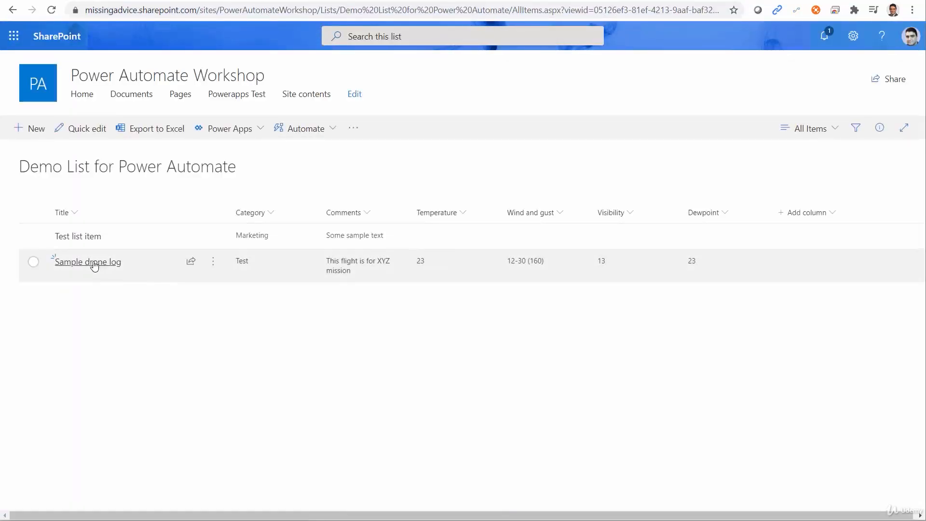
{"action": "left_click", "coordinate": [85, 265]}
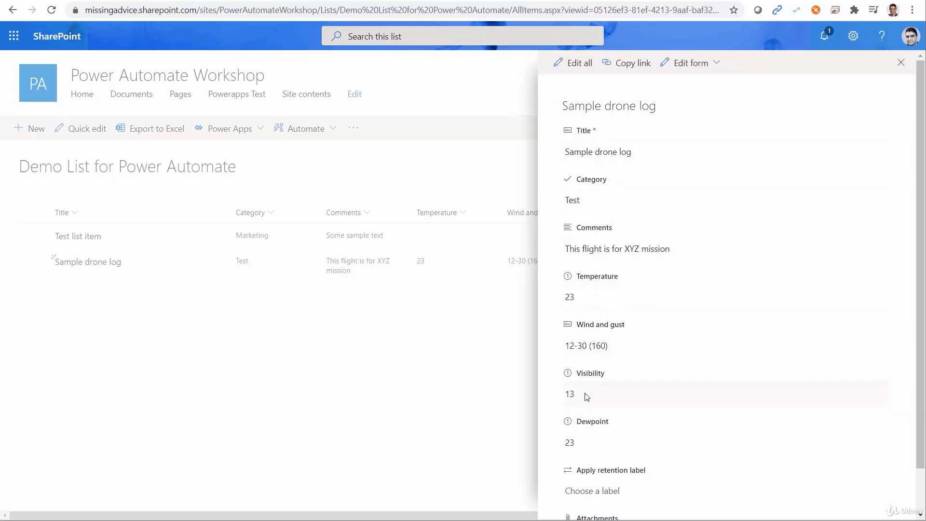
{"action": "scroll", "coordinate": [688, 486], "scroll_direction": "down", "scroll_amount": 1}
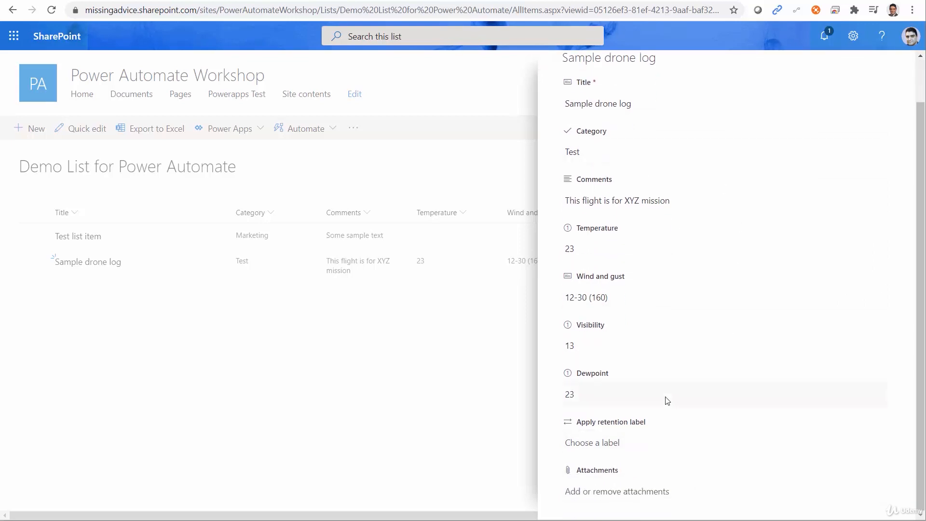
{"action": "scroll", "coordinate": [668, 401], "scroll_direction": "up", "scroll_amount": 1}
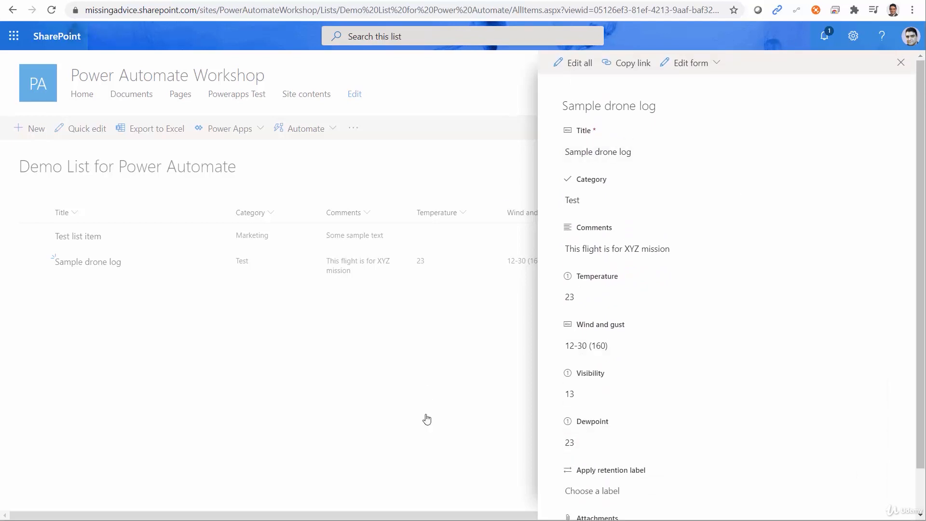